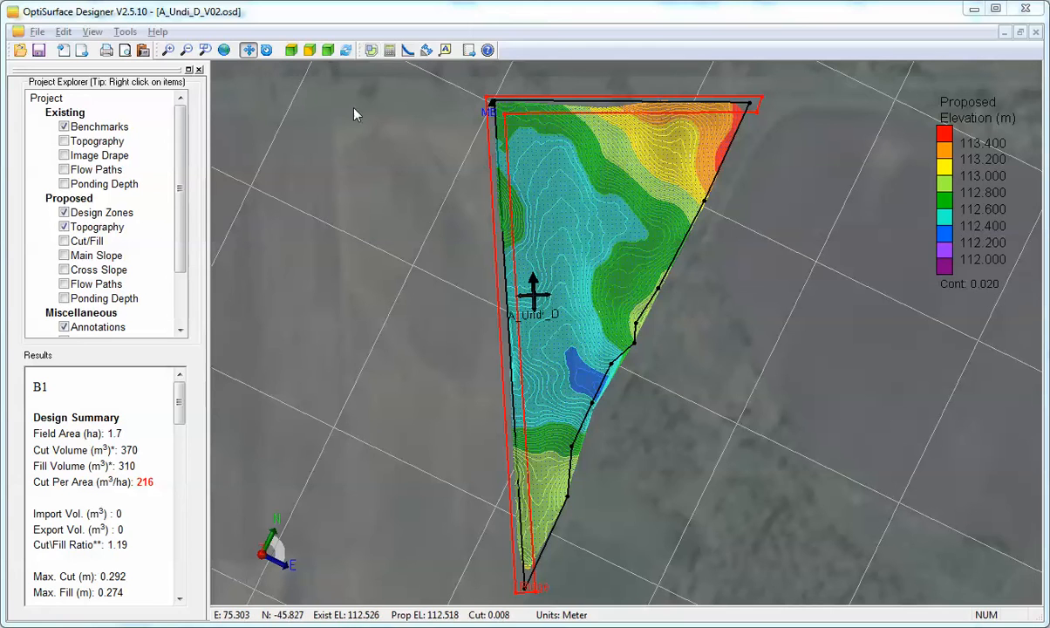
- Review the surface type options of the A_Undi_D zone in the Landform Design settings, keeping OptiSurface 4Way
left_click(372, 51)
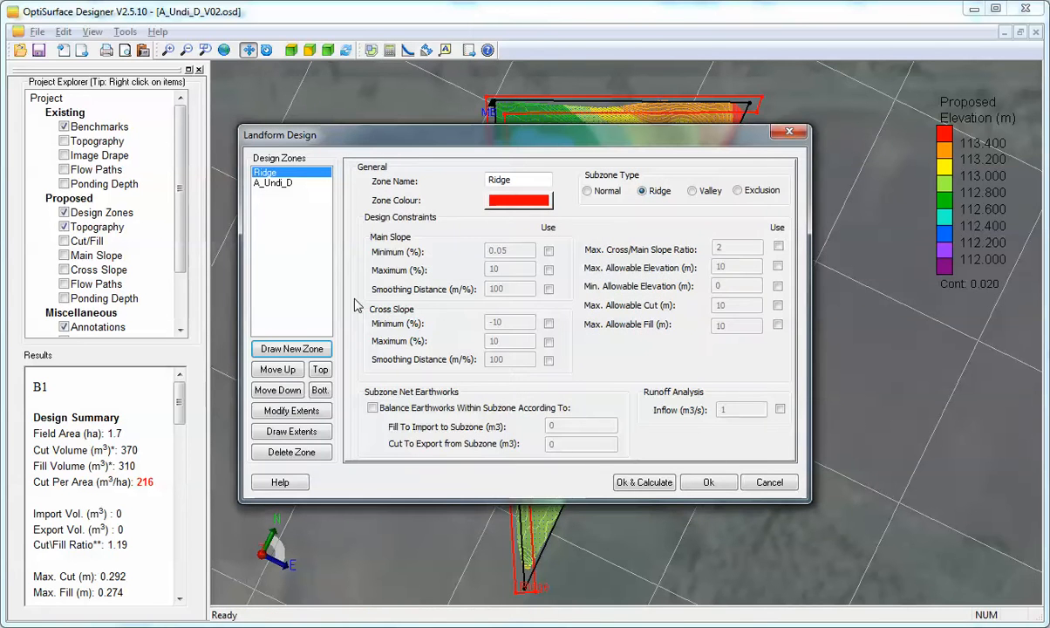
left_click(285, 183)
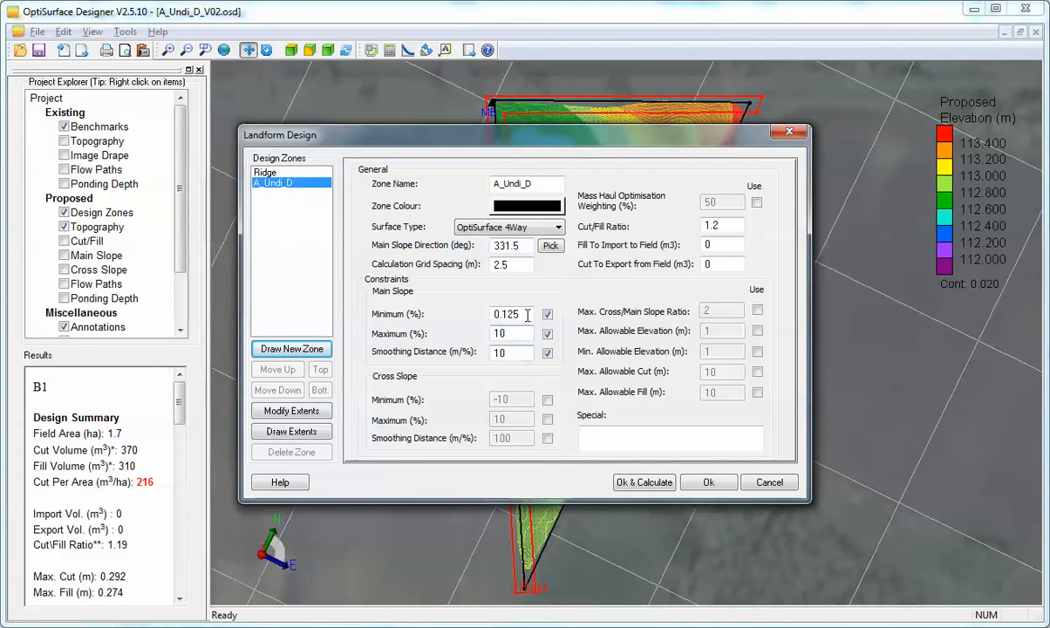
left_click(560, 228)
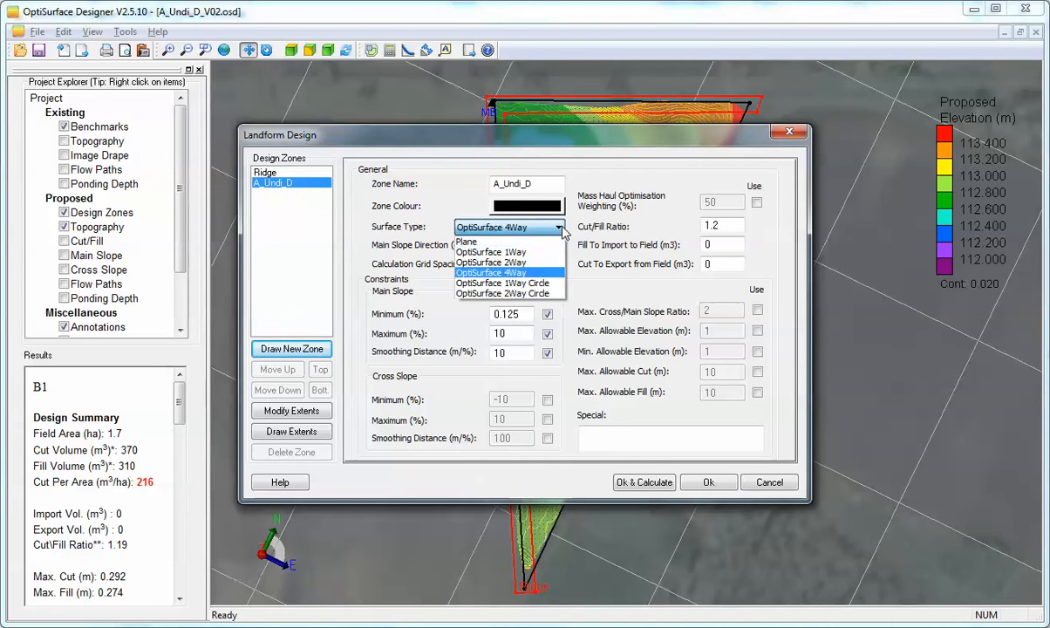
left_click(540, 274)
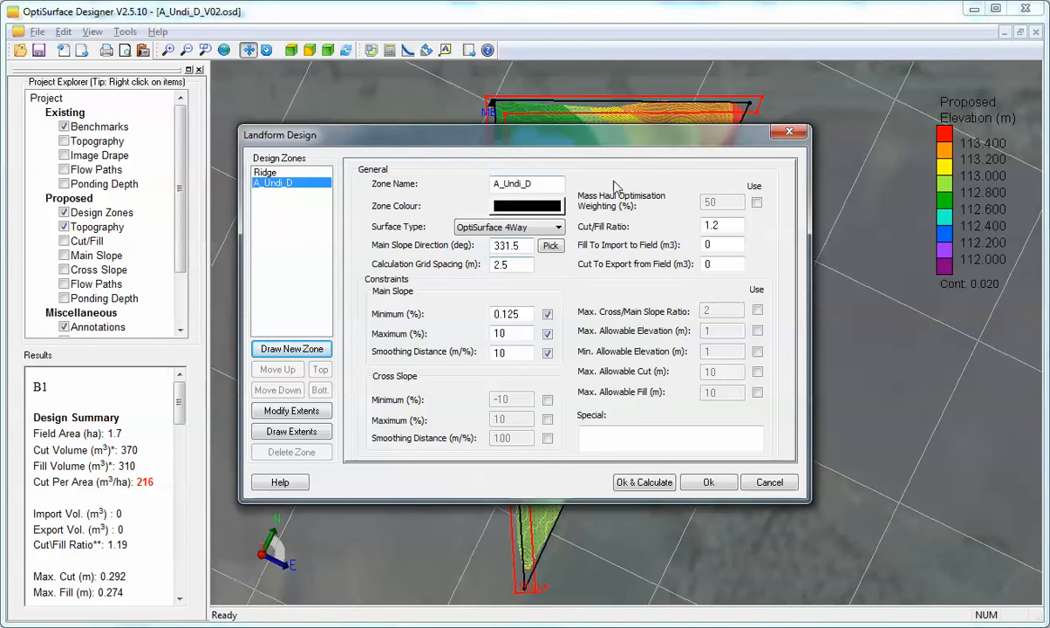
left_click_drag(619, 144, 642, 147)
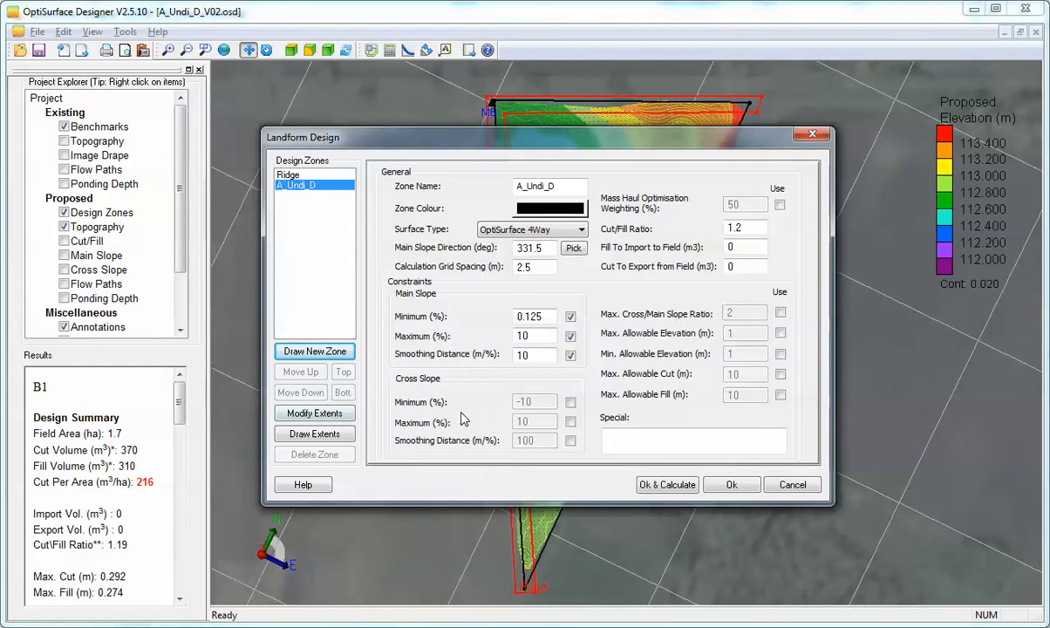
- Check the A_Undi_D zone's minimum main slope constraint against the proposed contour map, and close Landform Design without changes
double_click(551, 317)
left_click(549, 318)
left_click_drag(527, 319, 518, 319)
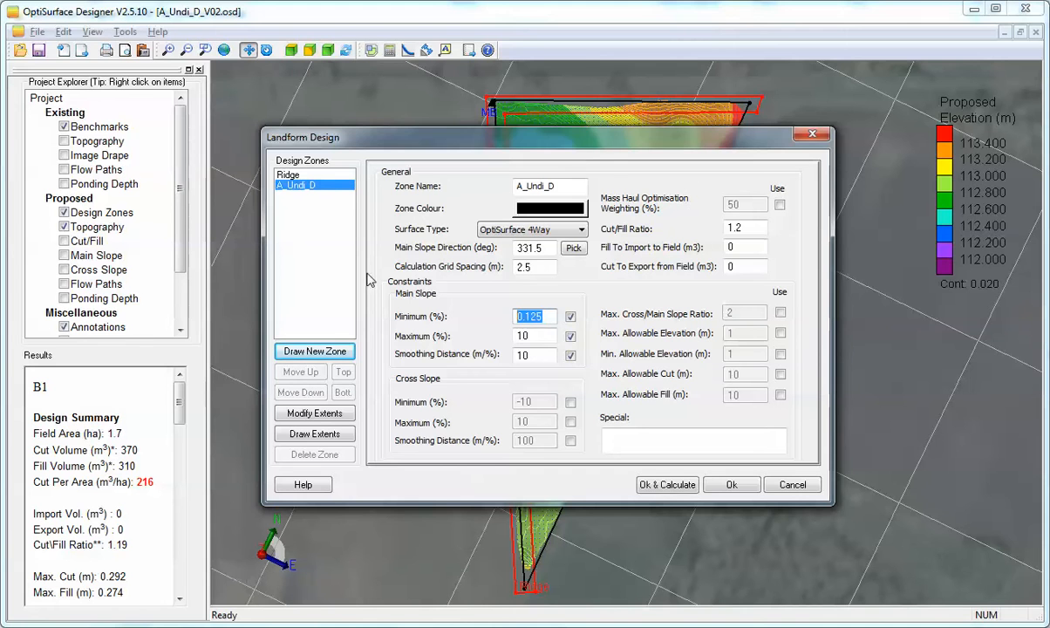
left_click_drag(577, 138, 1042, 129)
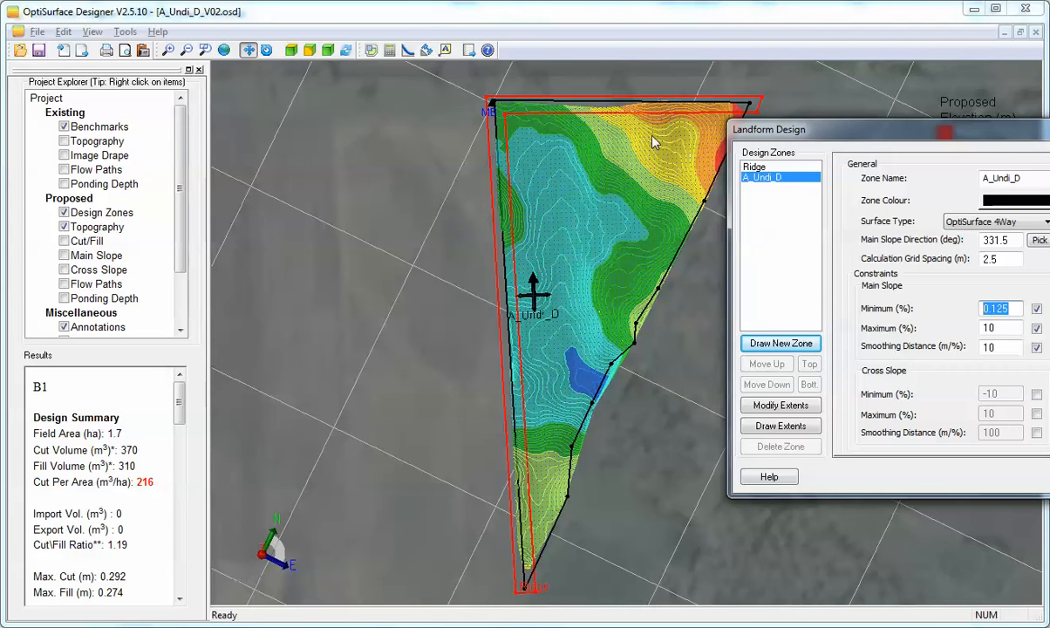
key("Escape")
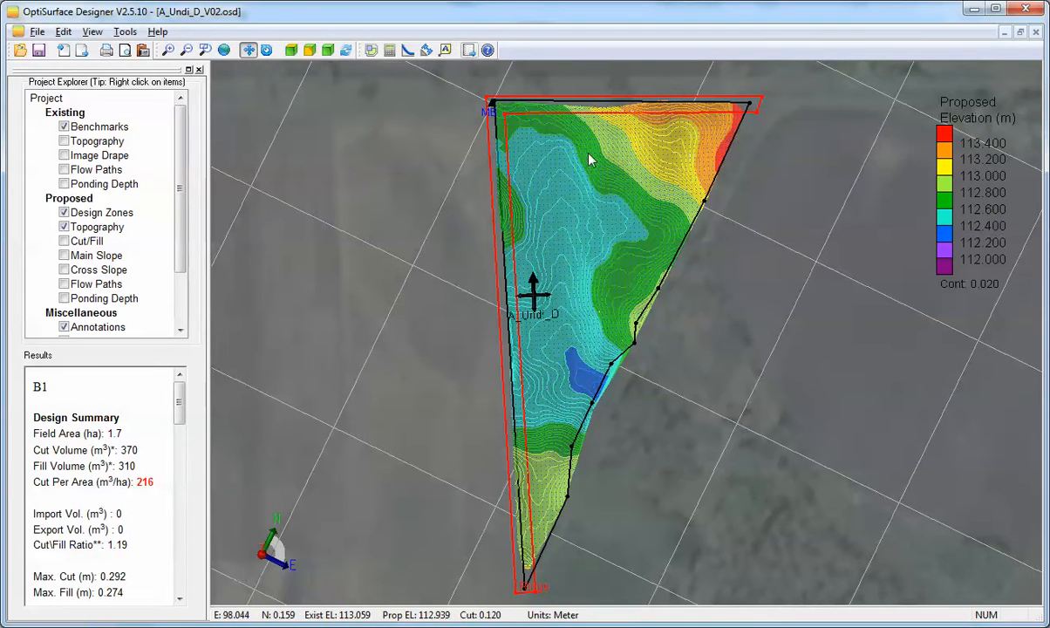
- Measure the slope between neighbouring contour lines in the middle of the field without keeping the dimension
left_click(426, 50)
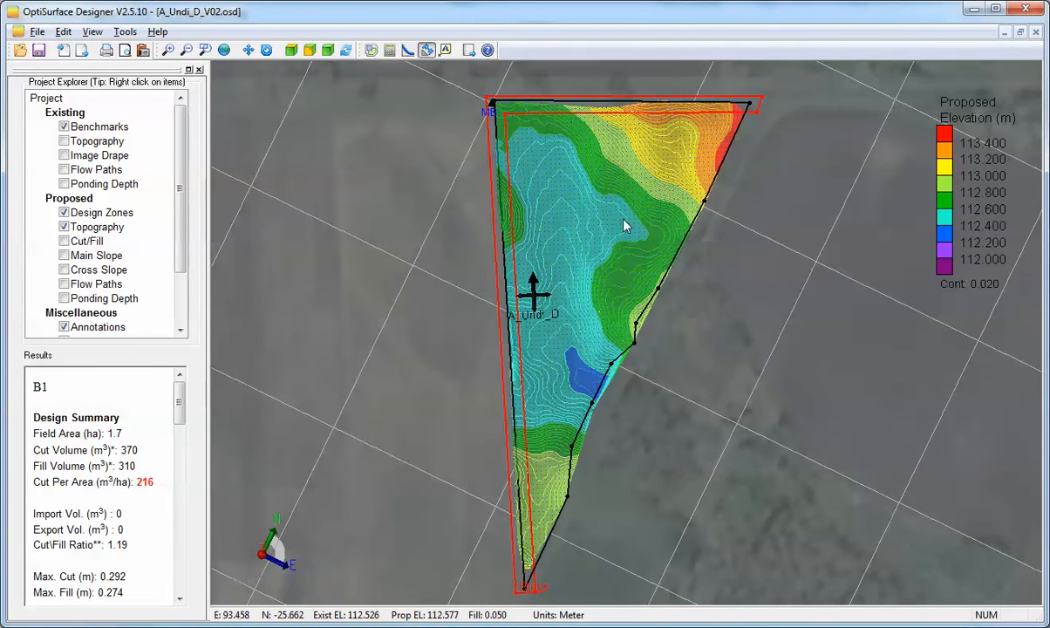
left_click(627, 221)
scroll(606, 225, "up", 2)
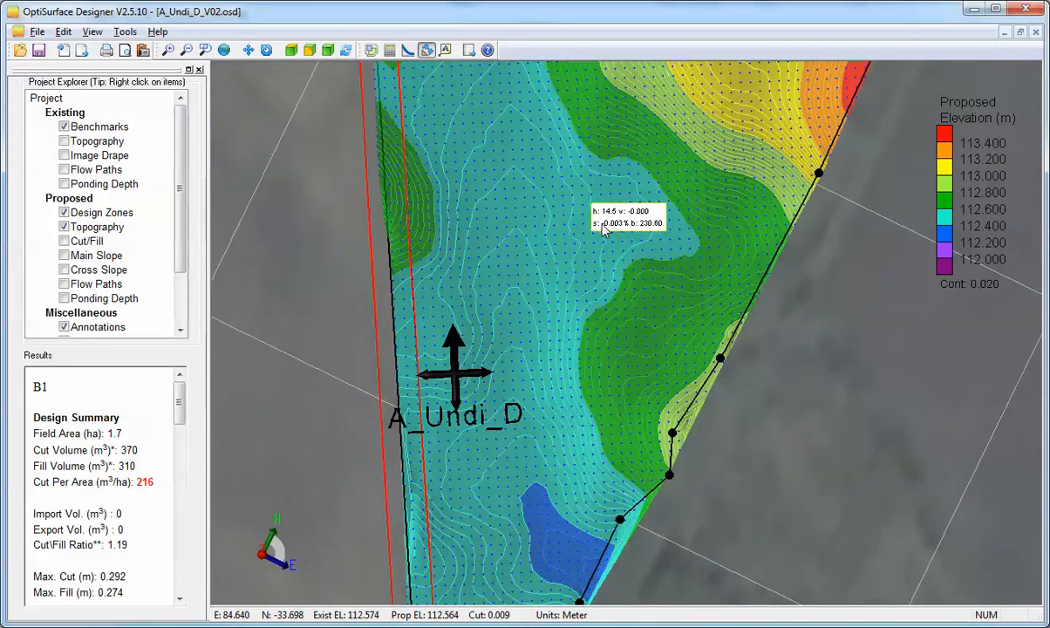
scroll(601, 222, "up", 1)
scroll(601, 224, "up", 1)
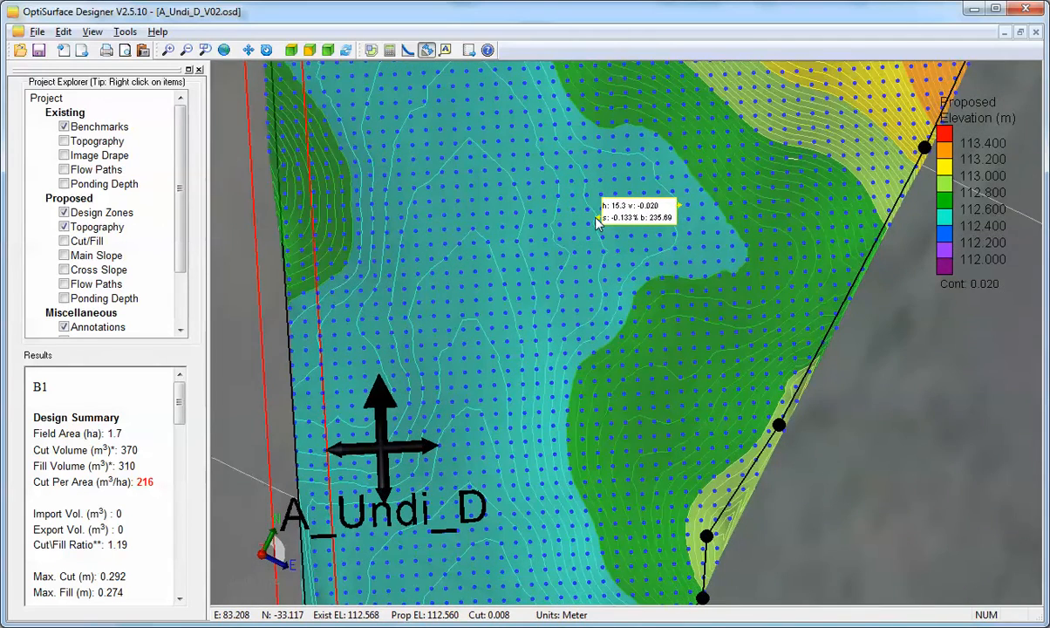
scroll(597, 223, "up", 1)
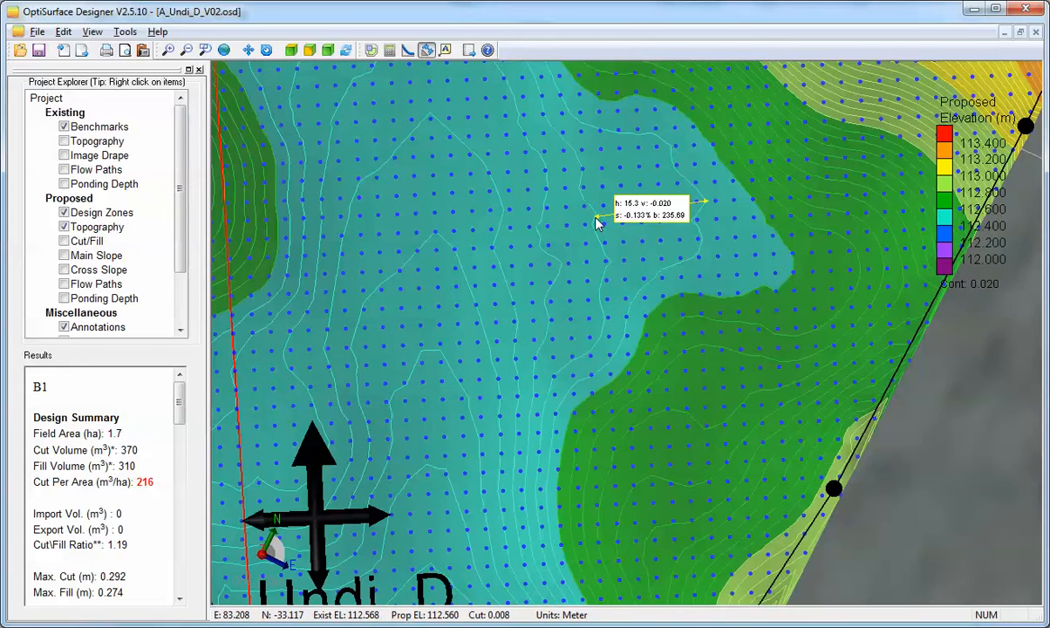
left_click(599, 224)
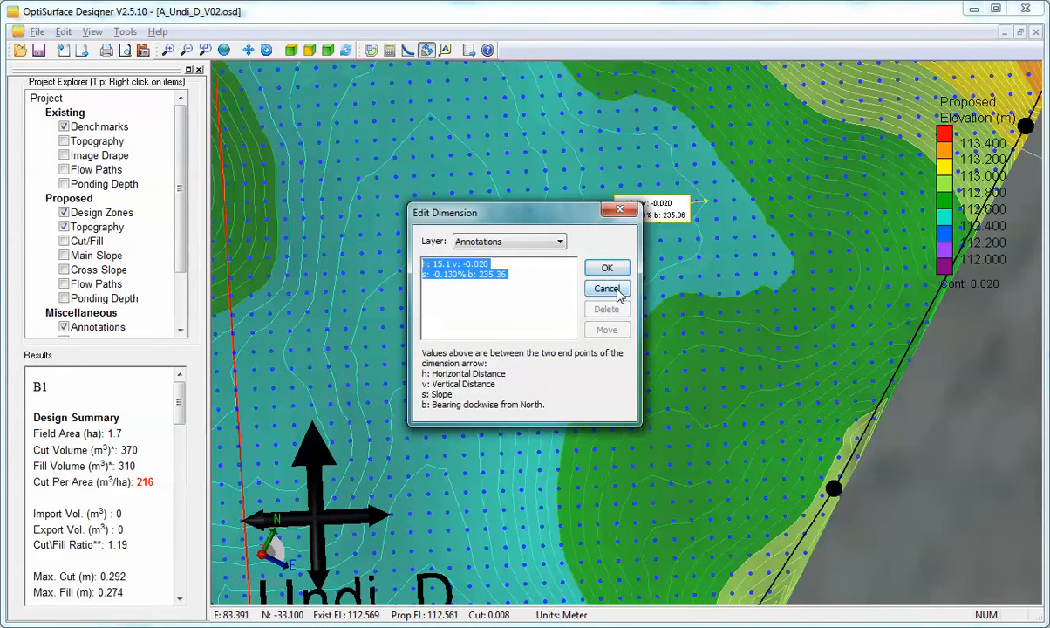
left_click(614, 292)
scroll(648, 222, "down", 5)
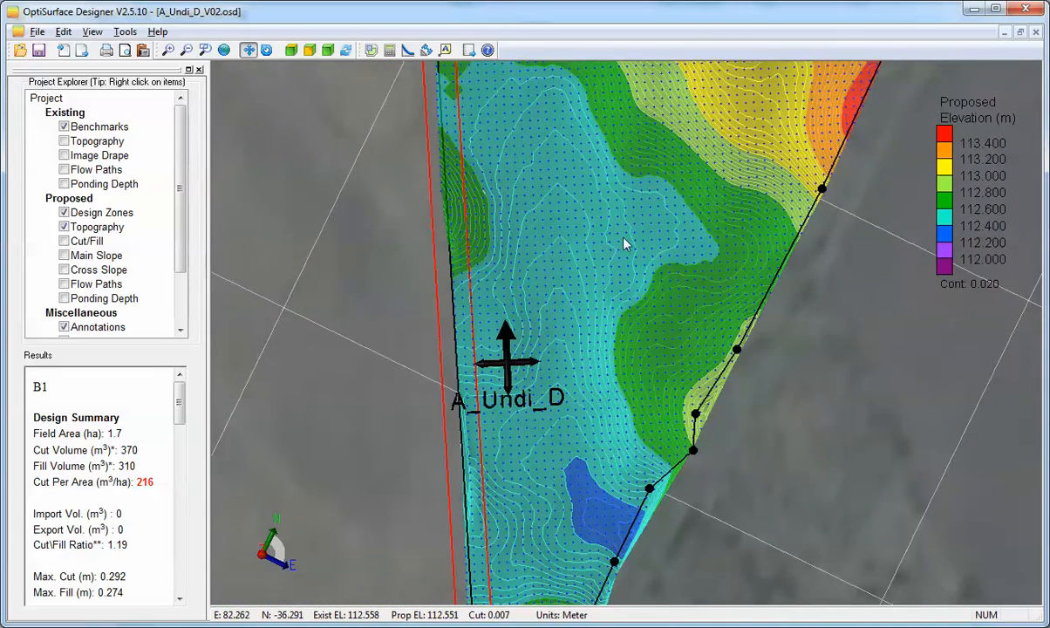
scroll(638, 245, "down", 1)
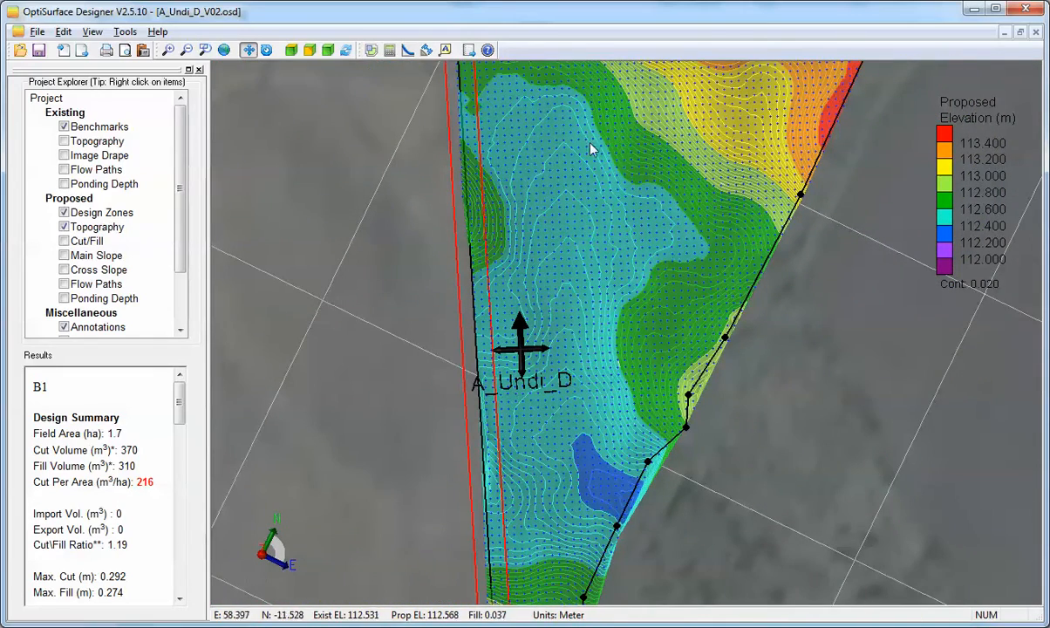
scroll(602, 183, "down", 1)
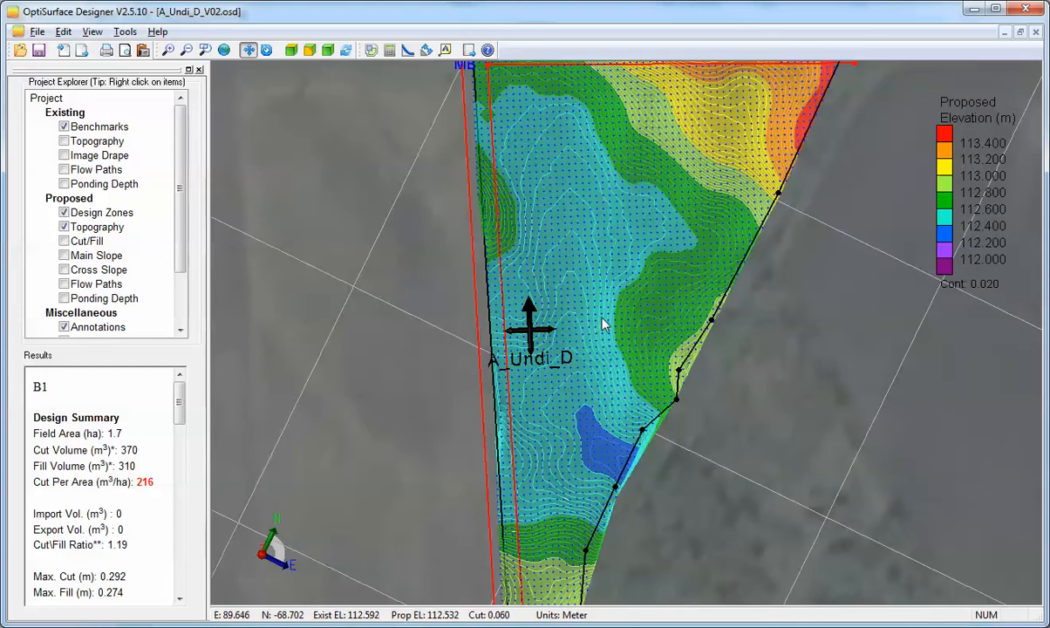
scroll(601, 325, "down", 1)
scroll(613, 356, "up", 1)
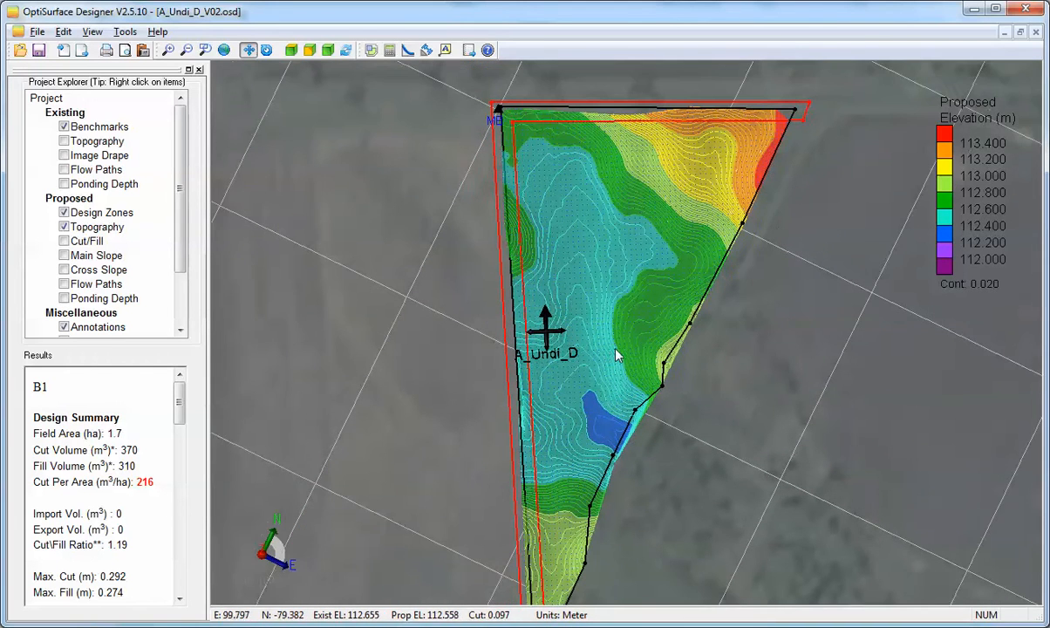
left_click_drag(622, 360, 620, 350)
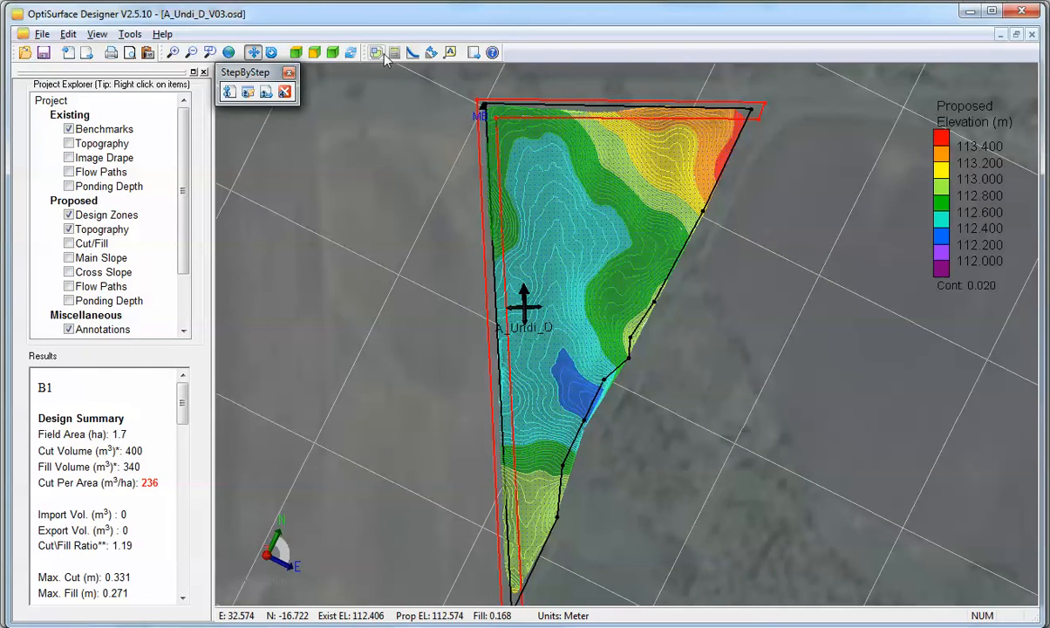
- Review the main and cross slope constraints of the A_Undi_D zone in the A_Undi_D_V03 project's Landform Design, without changes
left_click(383, 54)
left_click(274, 185)
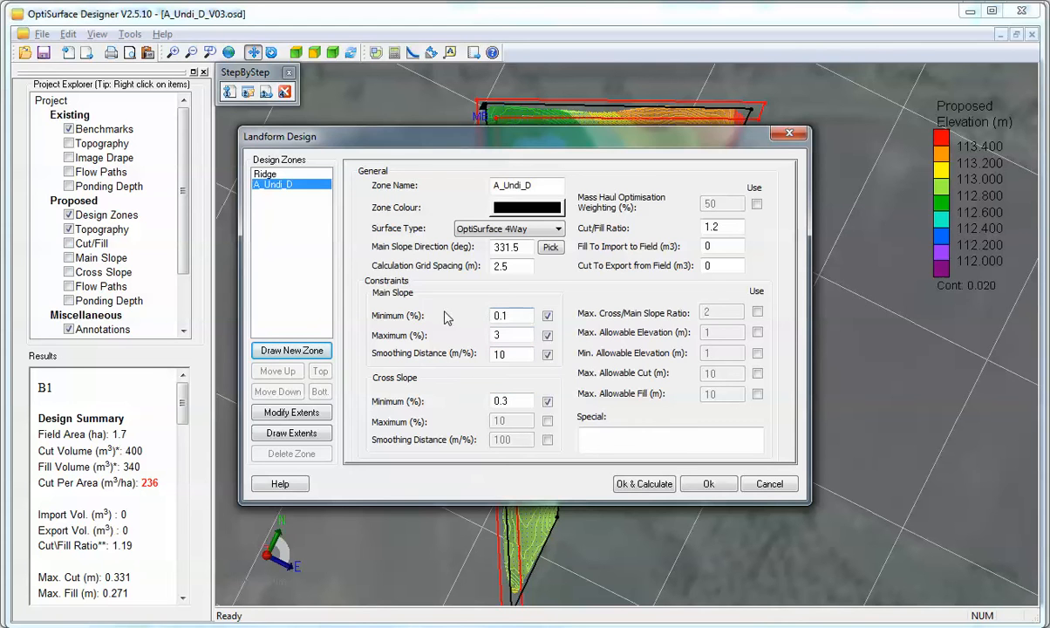
left_click(768, 486)
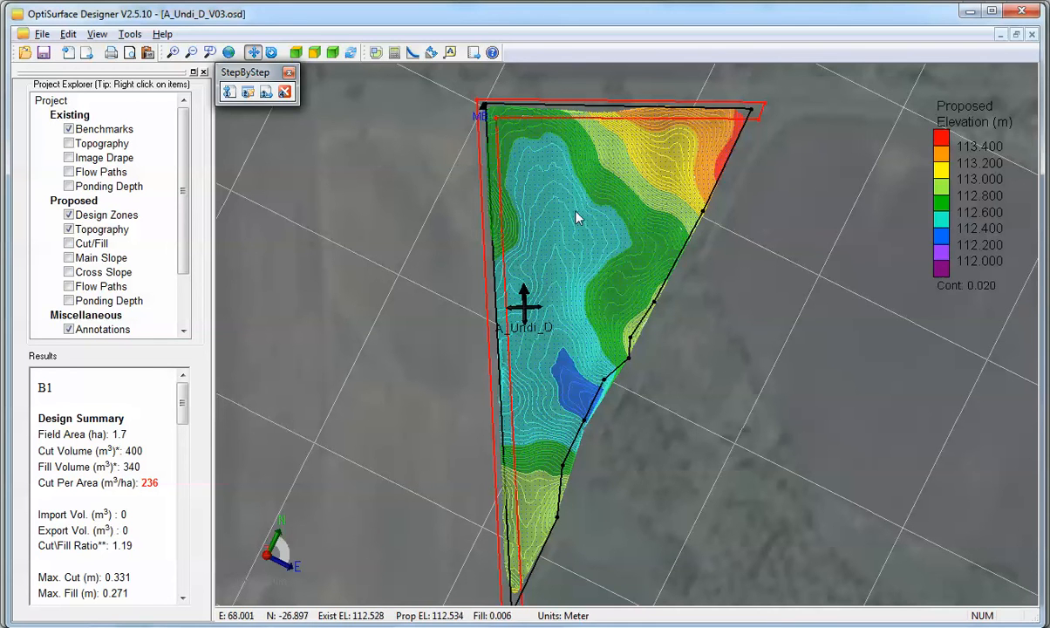
- Check the minimum cross slope constraint of the A_Undi_D zone and close Landform Design without changes
left_click(358, 53)
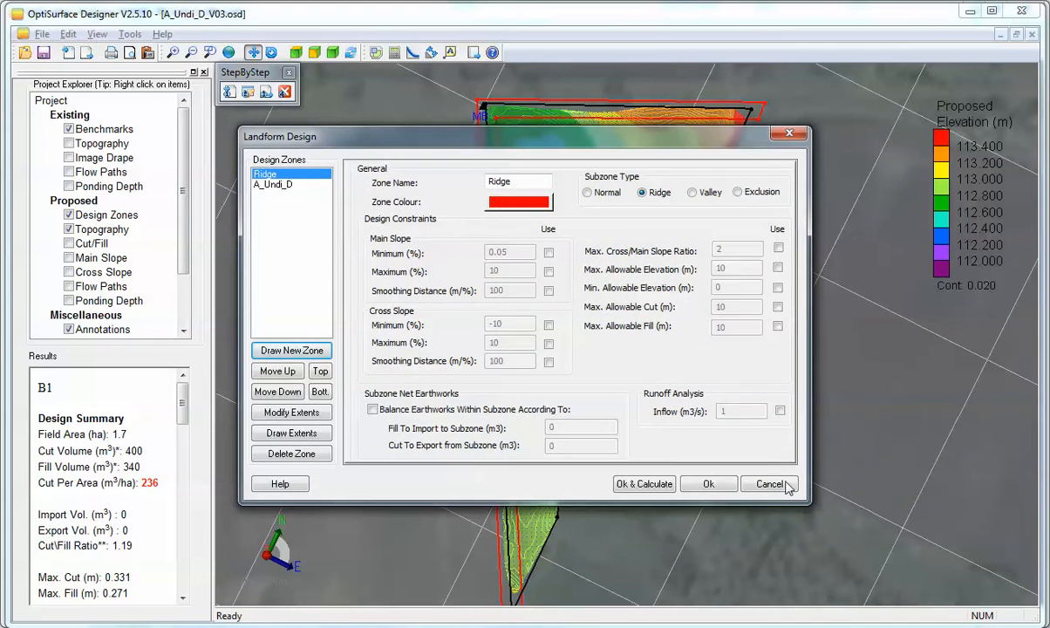
left_click(782, 493)
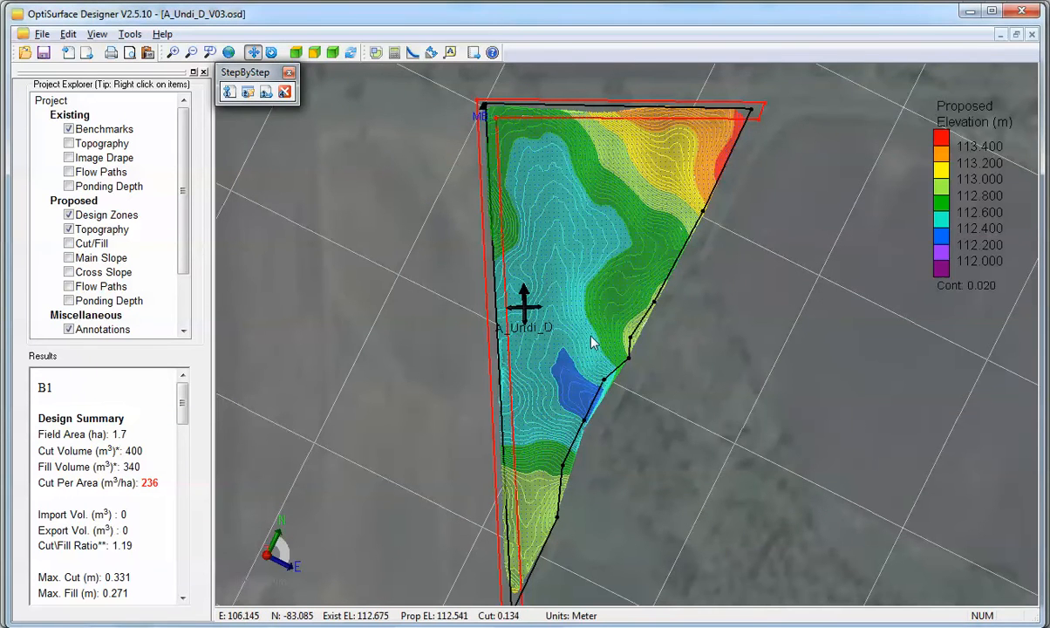
left_click(351, 54)
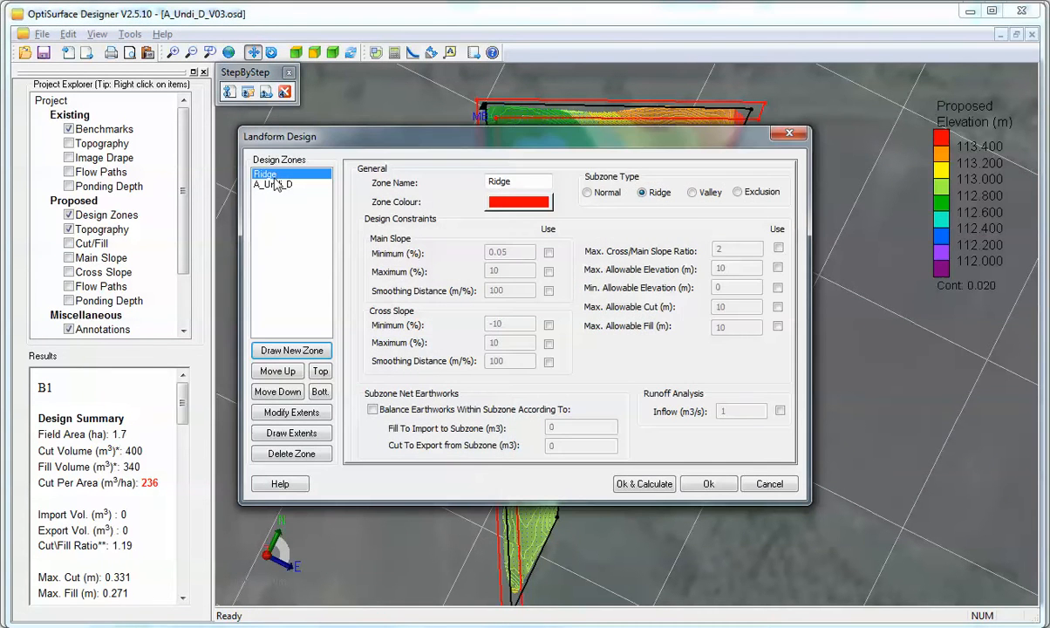
left_click(288, 187)
left_click_drag(520, 400, 476, 401)
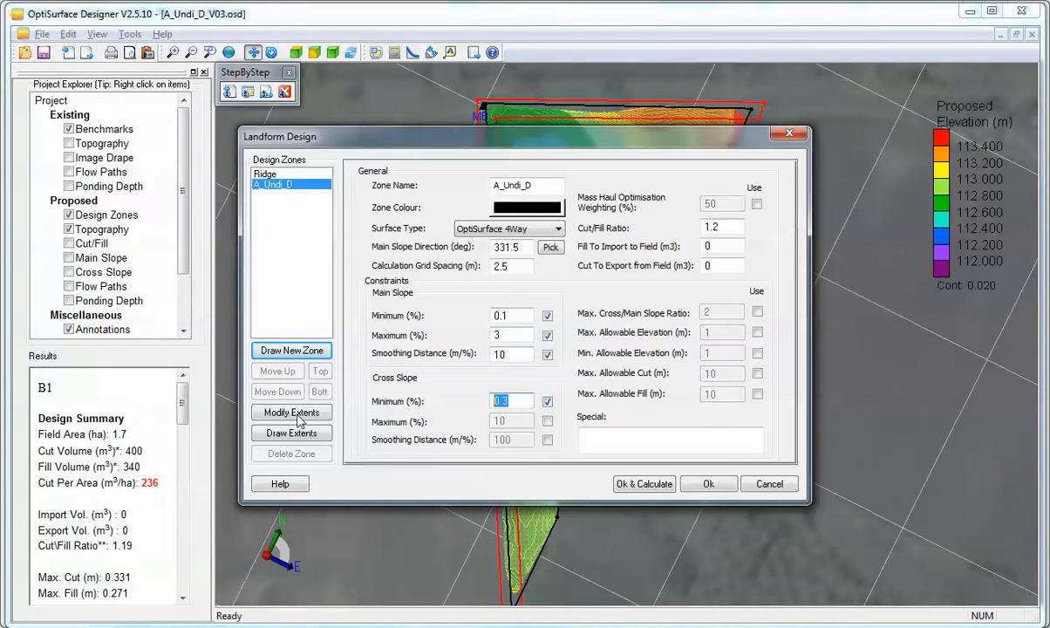
left_click(769, 485)
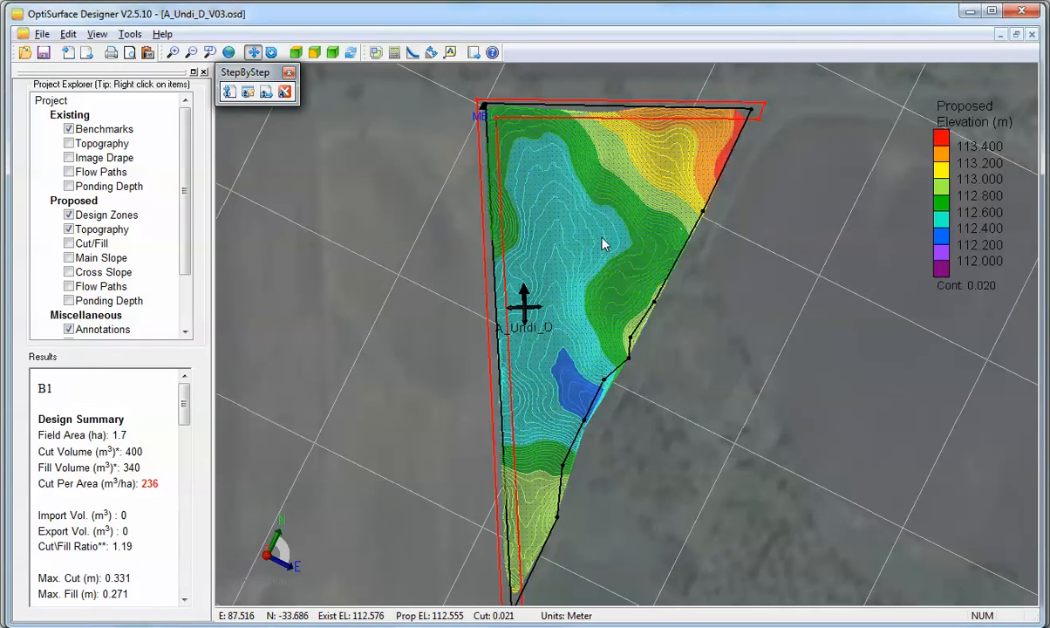
- Measure the cross slope westward from the 112.6 m colour boundary mid-field and read the slope in the dimension's values
scroll(603, 245, "up", 5)
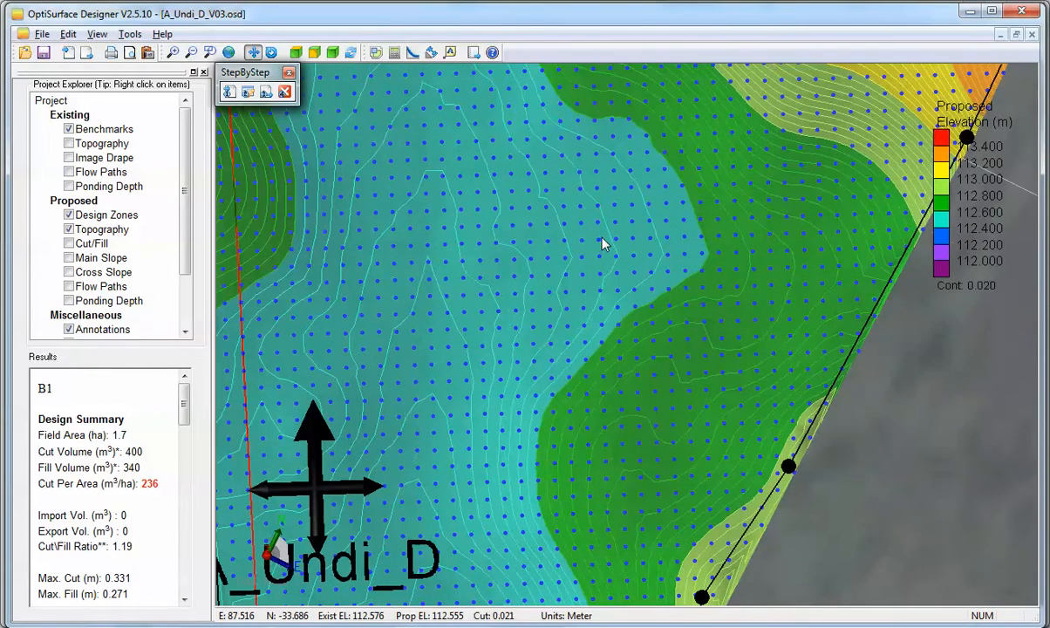
left_click(431, 53)
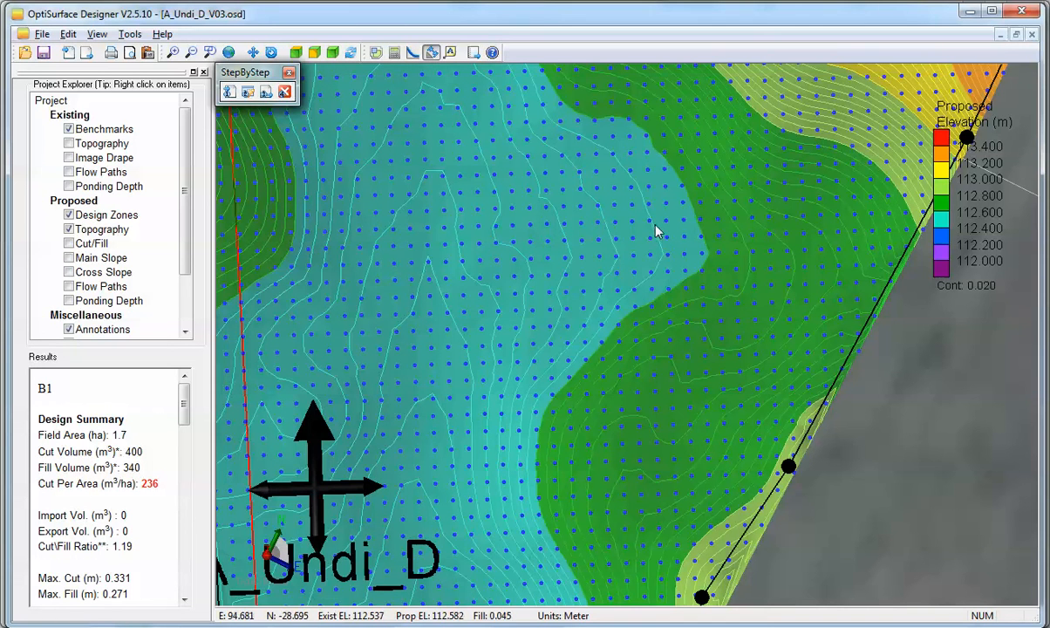
left_click_drag(694, 222, 563, 230)
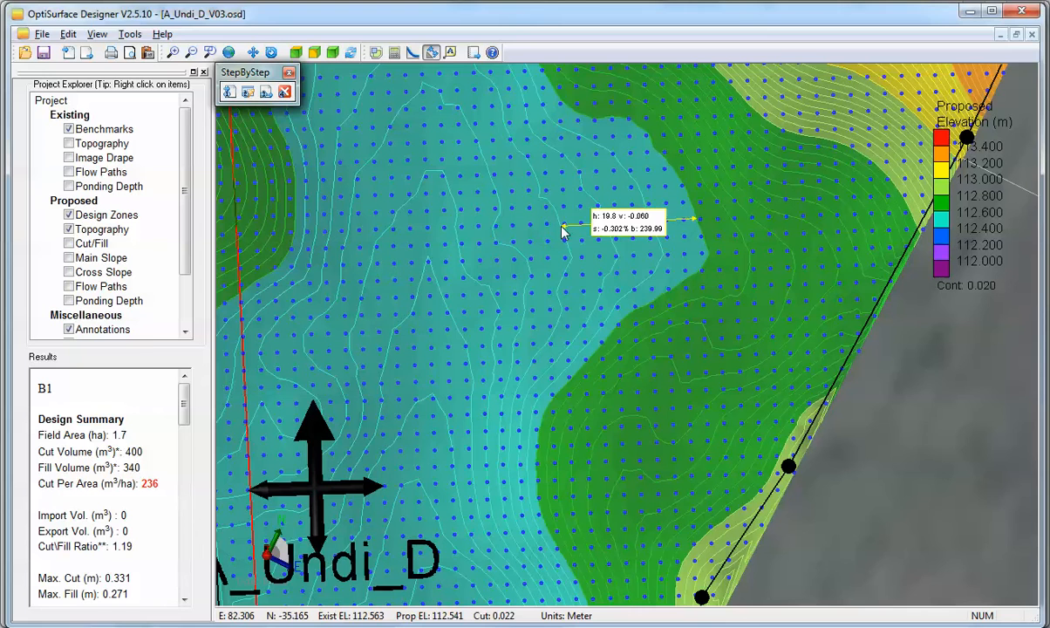
left_click_drag(562, 230, 569, 229)
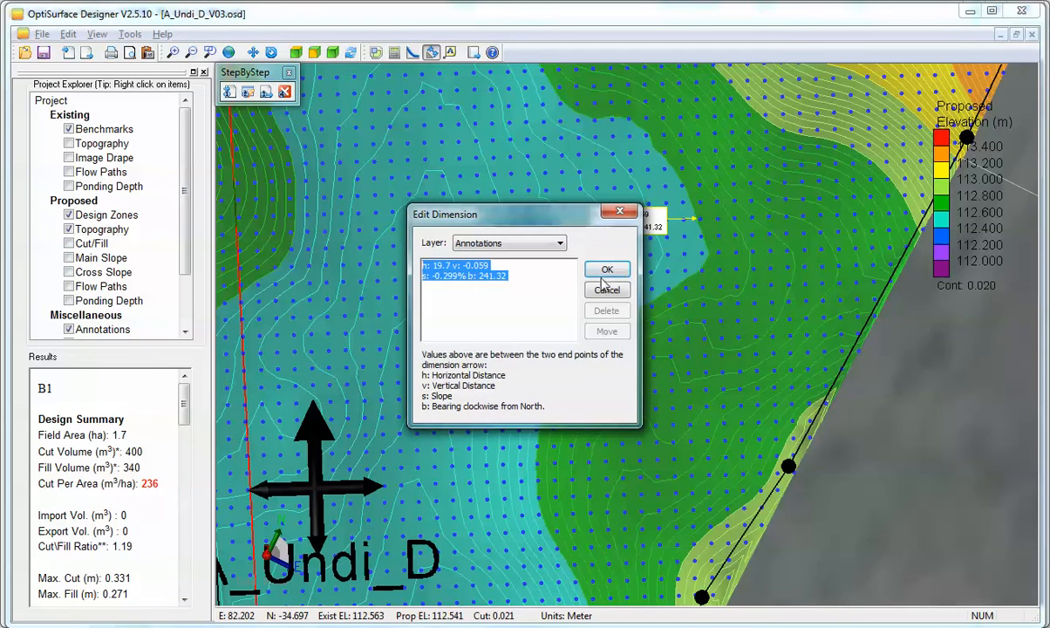
left_click(433, 267)
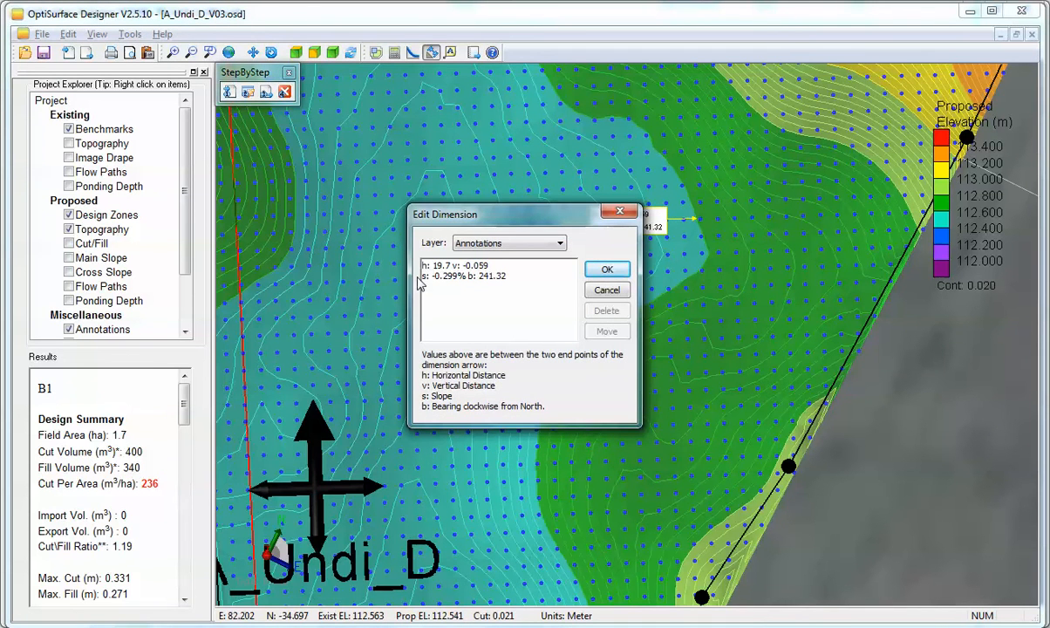
left_click_drag(424, 277, 468, 282)
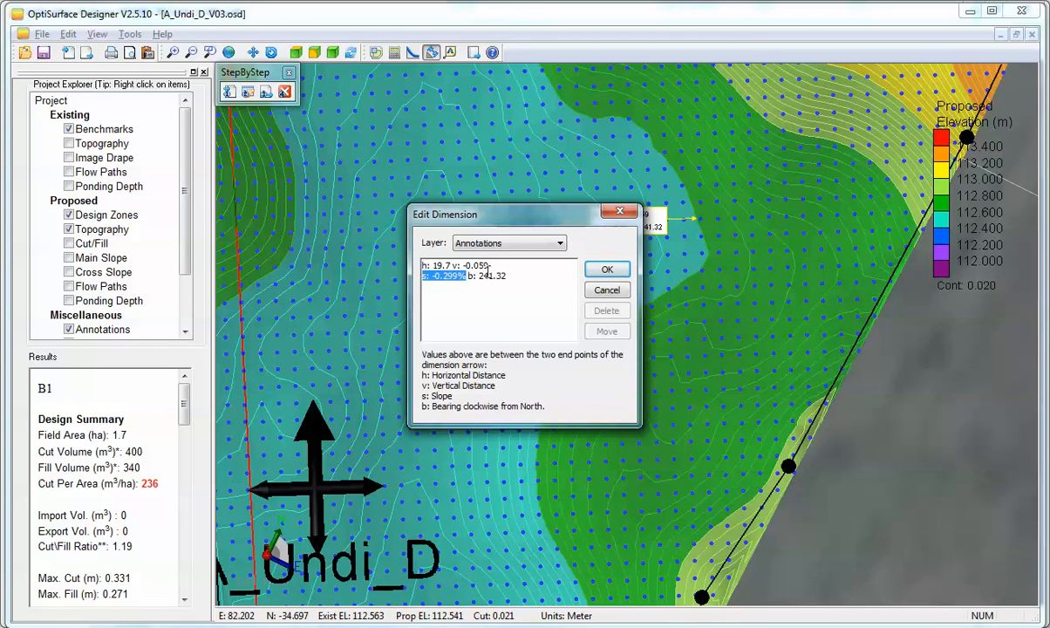
left_click(432, 268)
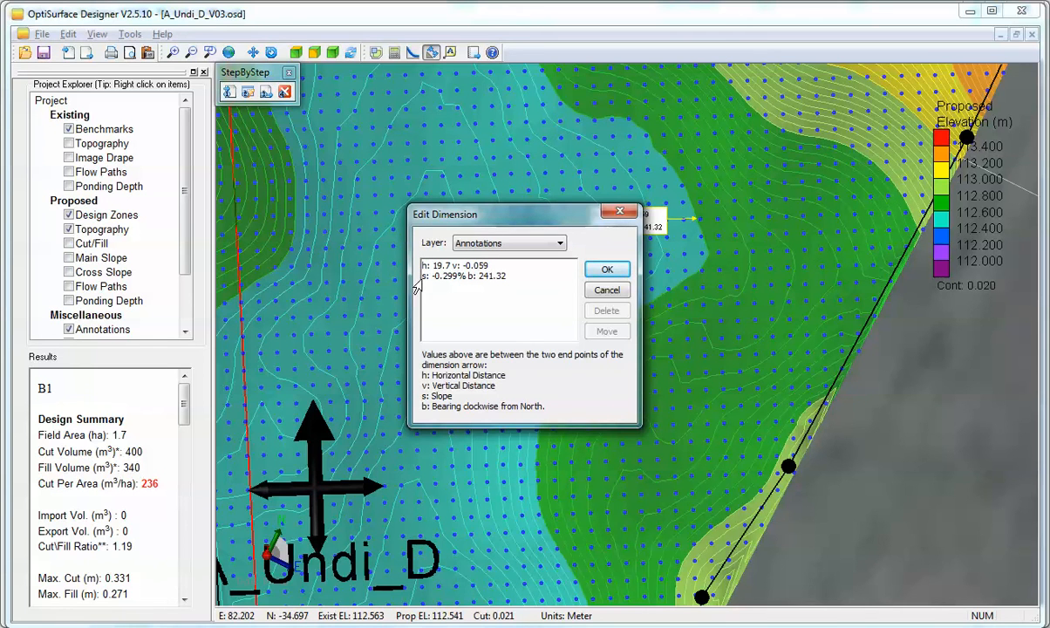
left_click(605, 272)
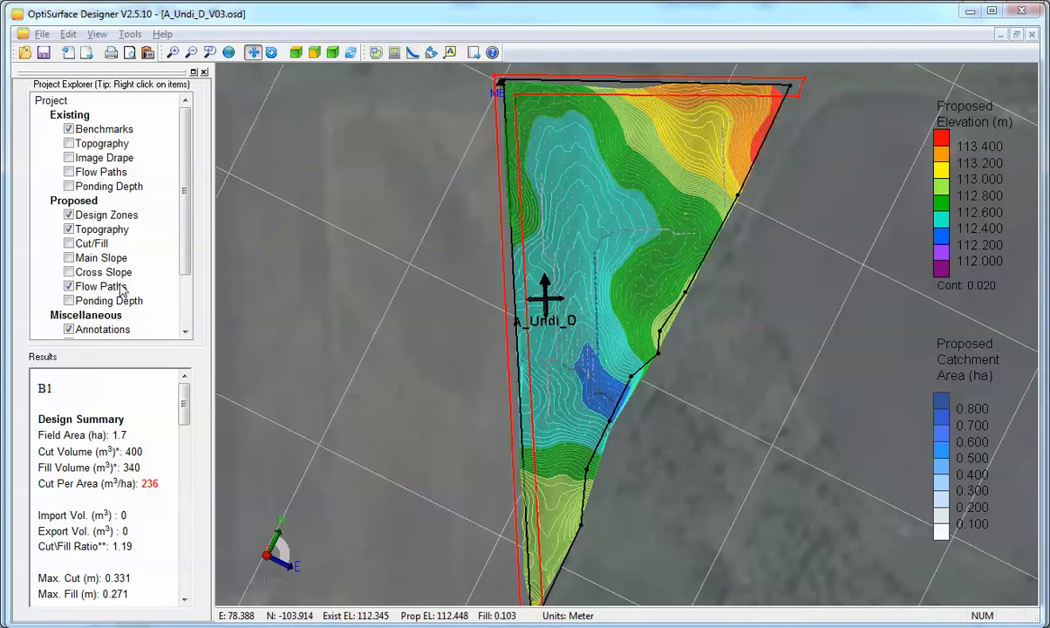
- Examine the proposed flow paths where they turn through the middle of the field
scroll(628, 228, "up", 5)
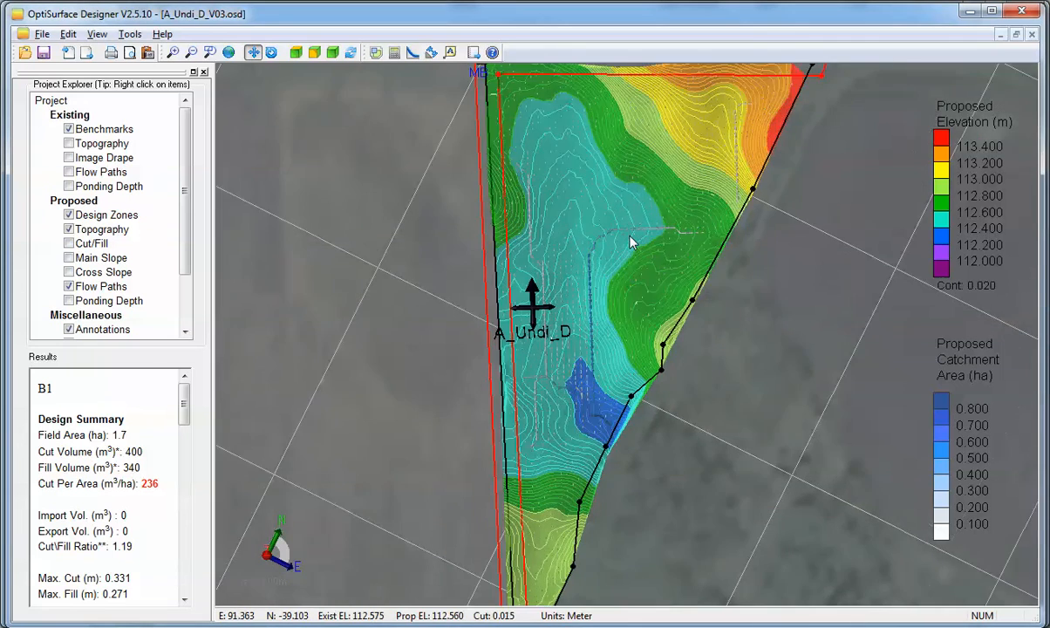
scroll(633, 220, "up", 2)
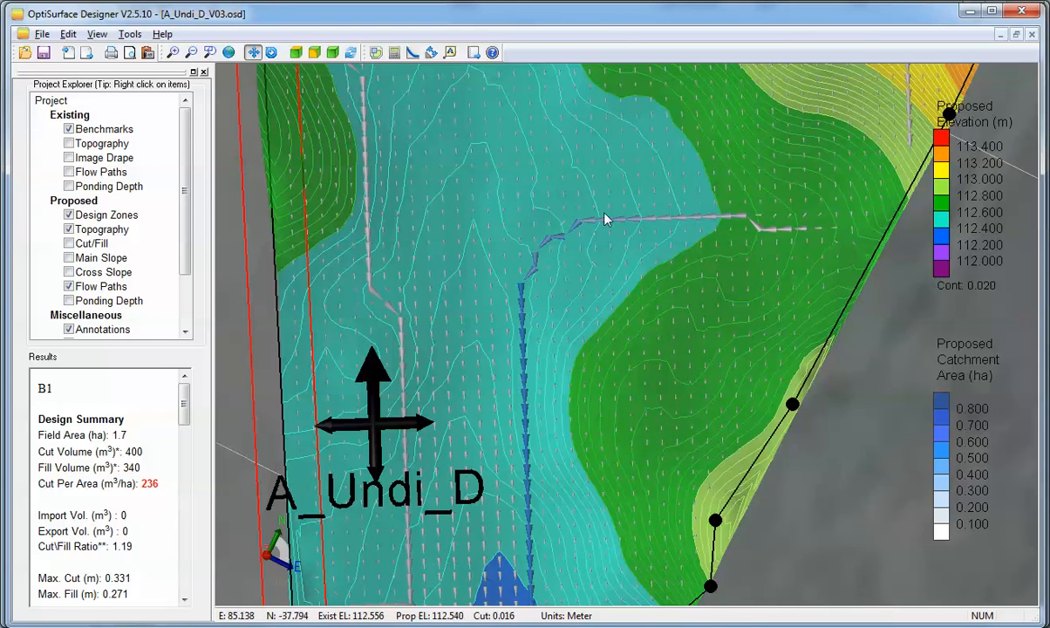
- Examine the flow paths toward the field's southern end, then show the A_Undi_D zone's slope constraints in Landform Design
scroll(590, 298, "down", 2)
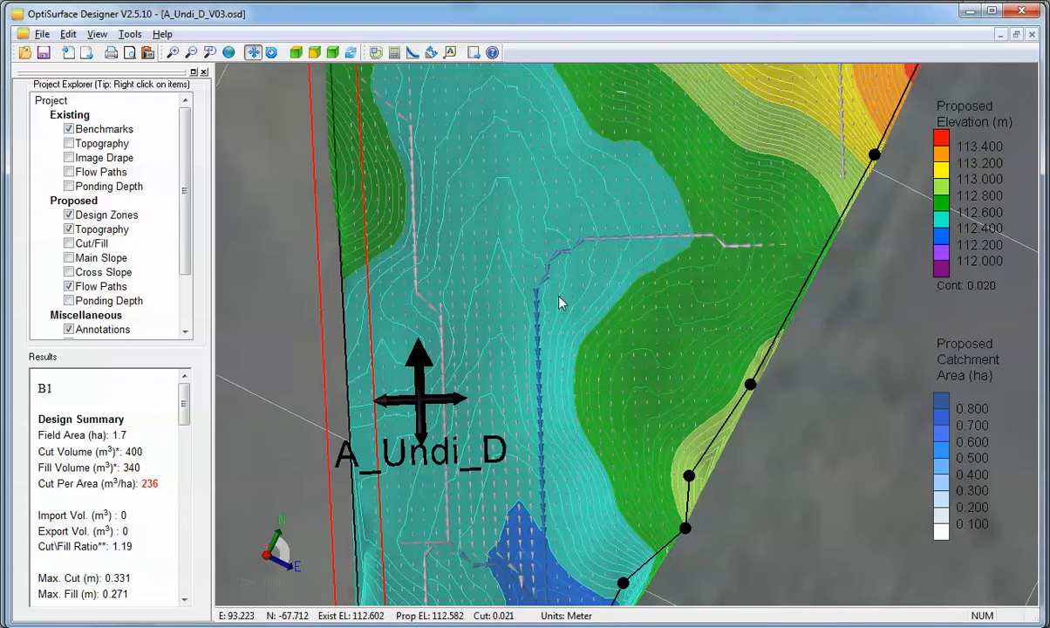
scroll(517, 300, "down", 1)
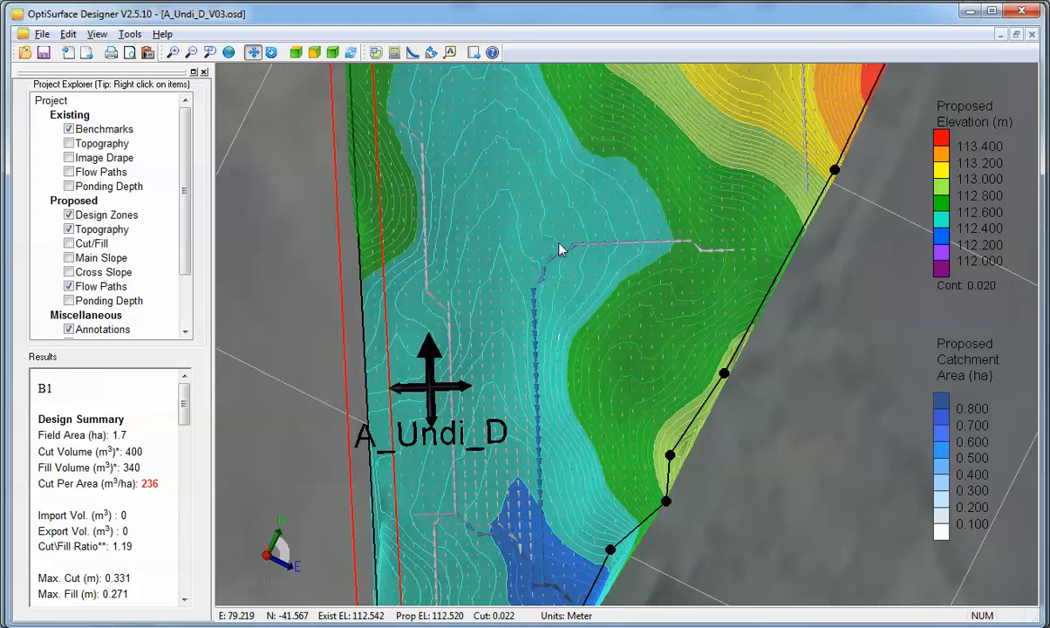
scroll(579, 268, "down", 1)
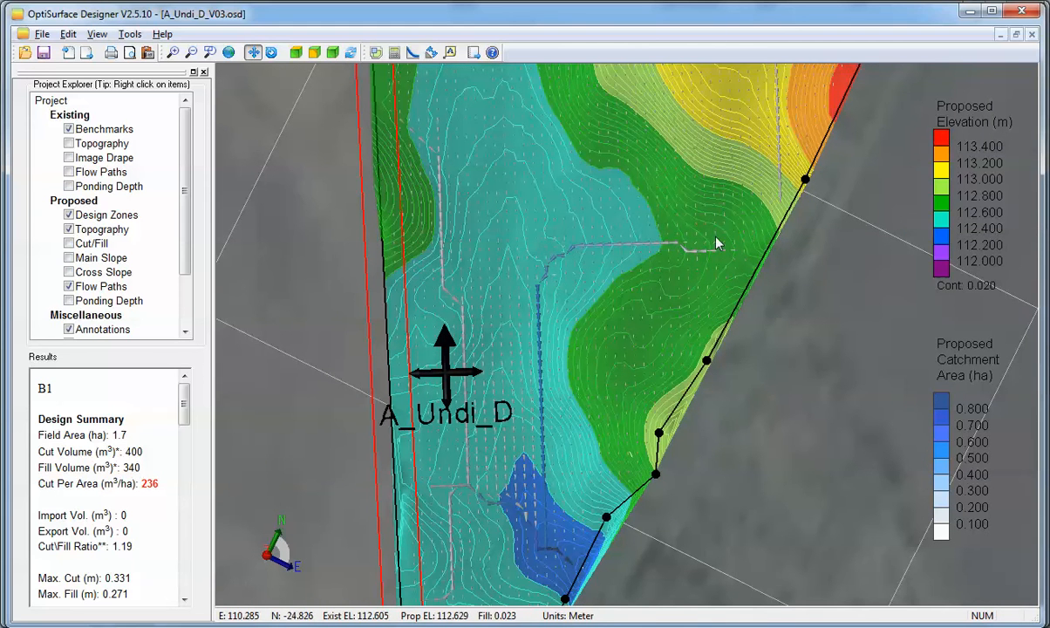
left_click_drag(555, 428, 617, 312)
scroll(620, 336, "down", 2)
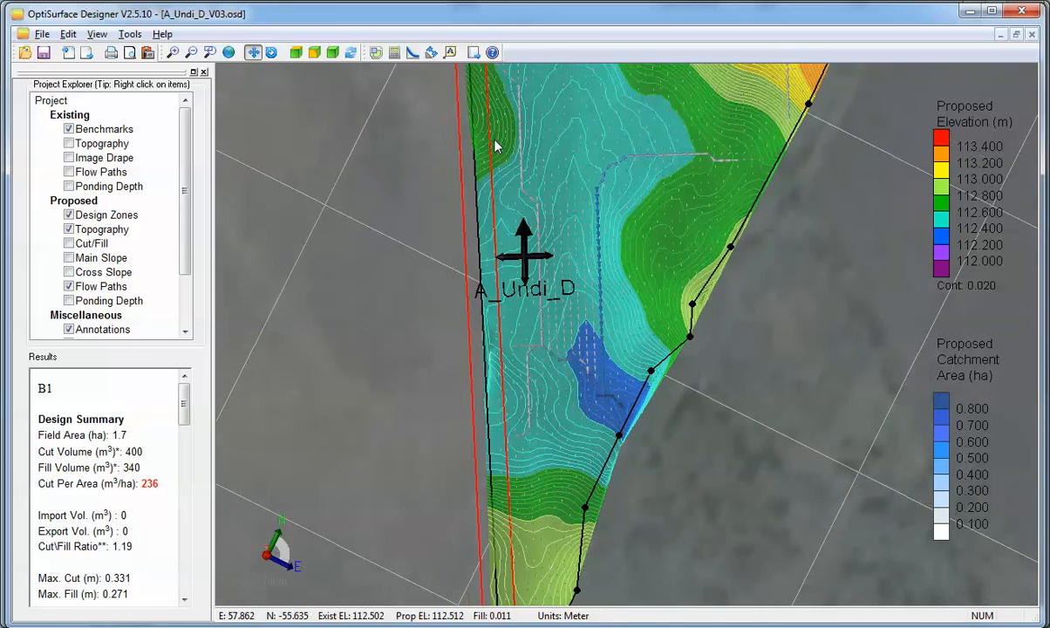
left_click(350, 51)
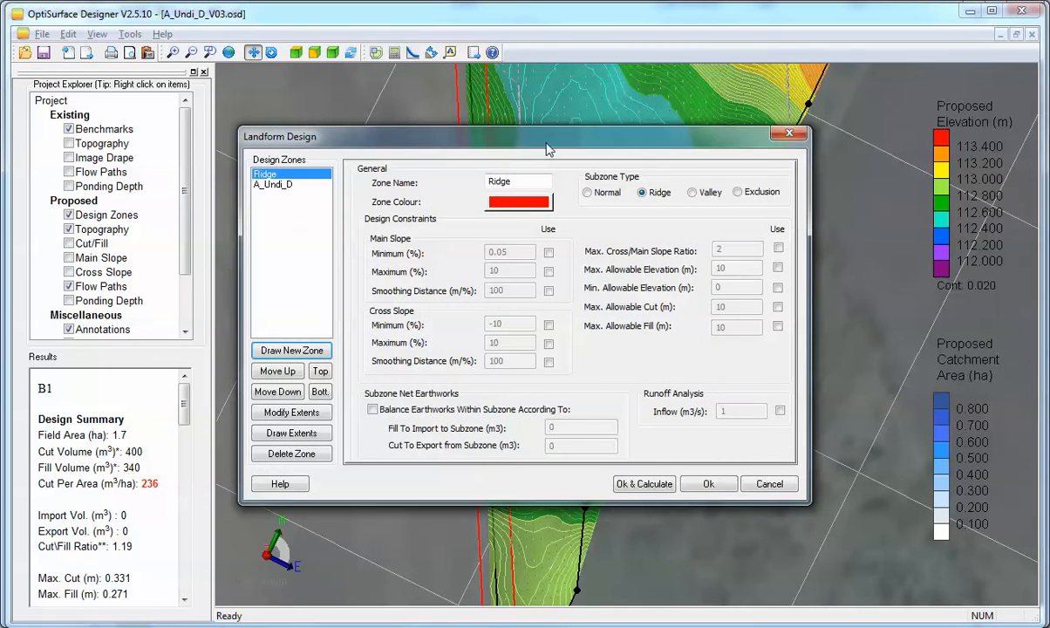
left_click(294, 162)
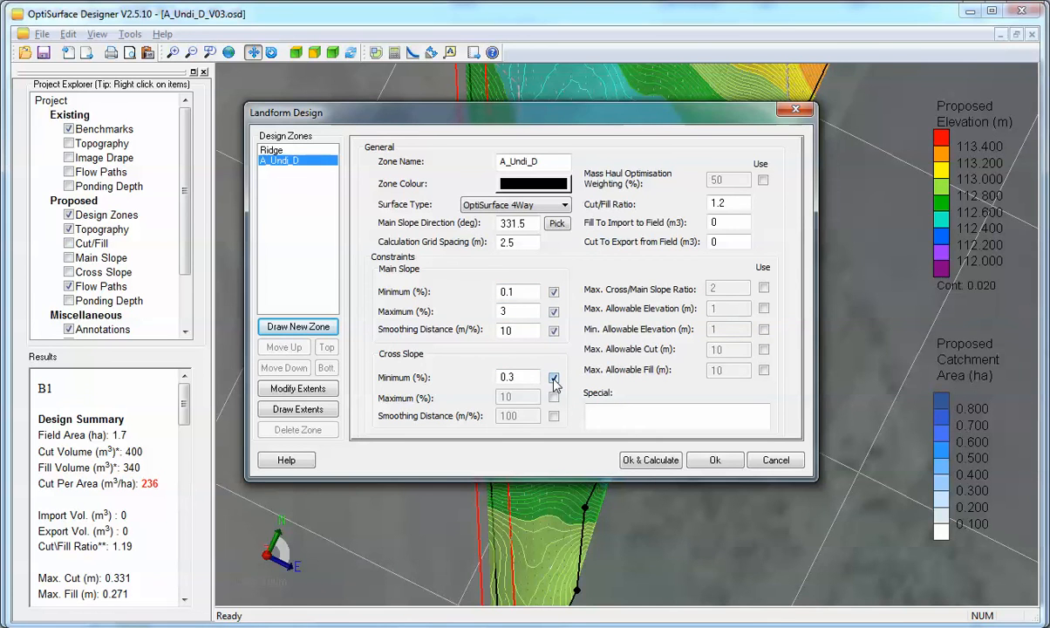
- Disable the minimum cross slope constraint of the A_Undi_D zone
left_click(554, 380)
left_click(554, 379)
left_click_drag(511, 377, 453, 374)
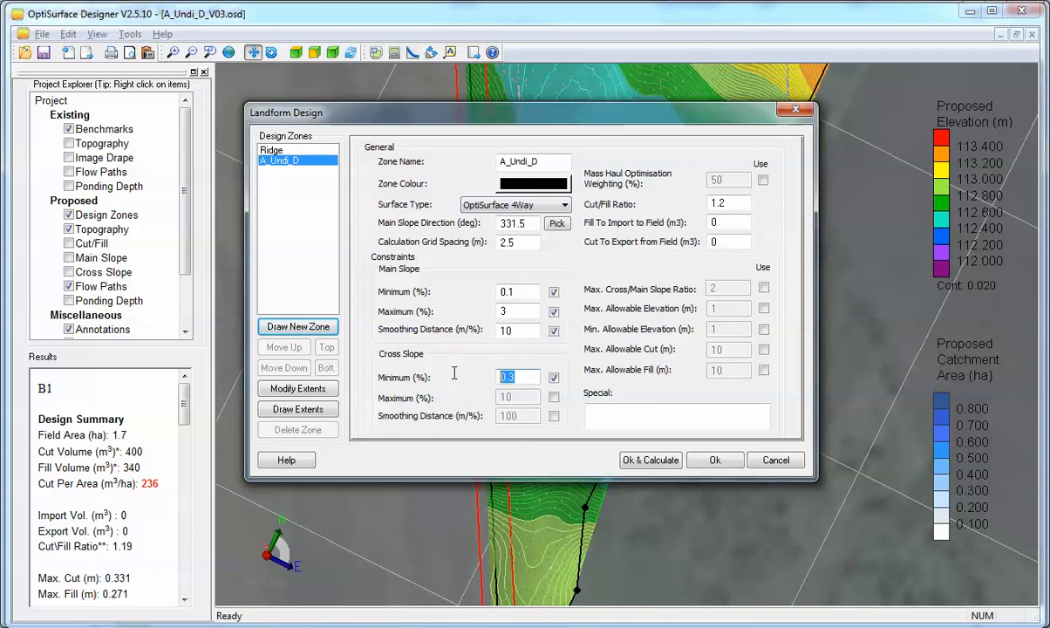
left_click(553, 377)
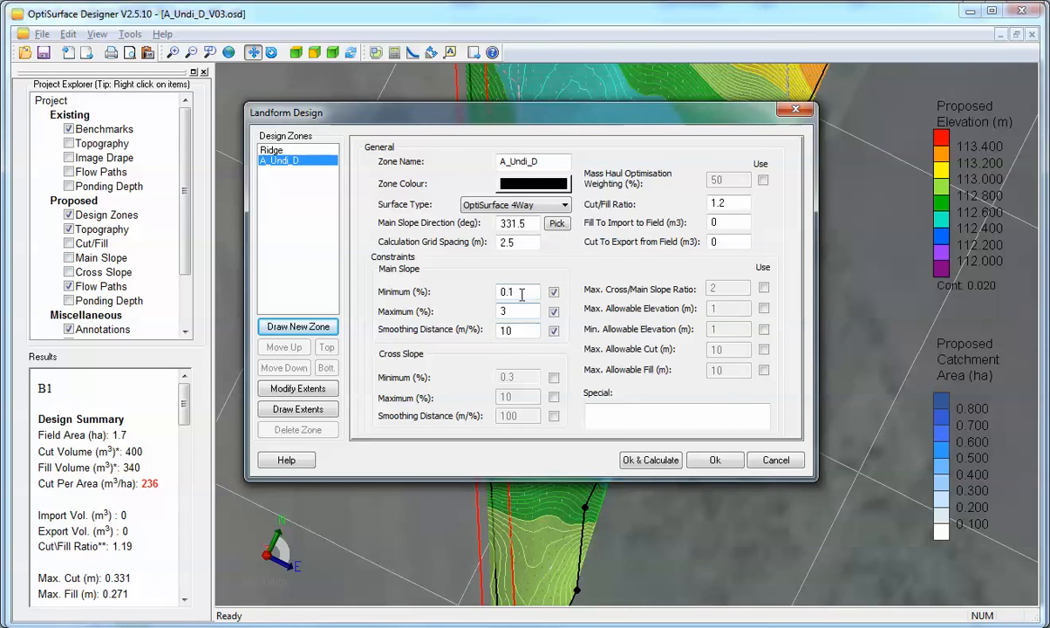
- Check the A_Undi_D zone's minimum main slope constraint against the proposed flow paths, moving the Landform Design dialog clear of the field
left_click_drag(520, 294, 449, 301)
left_click(534, 295)
double_click(532, 290)
left_click_drag(679, 124, 783, 452)
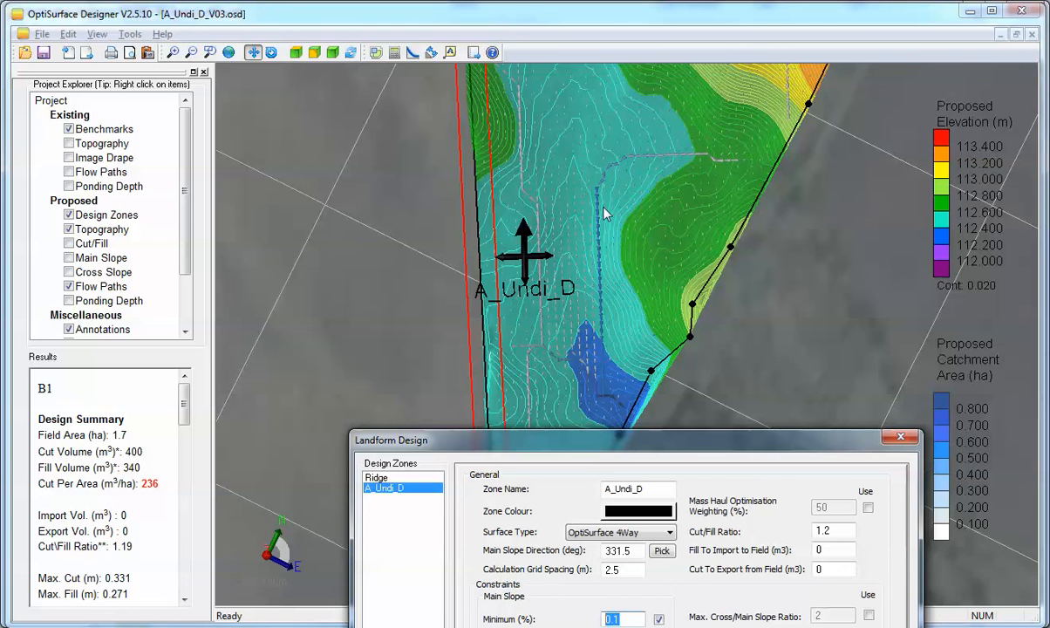
left_click_drag(610, 444, 576, 273)
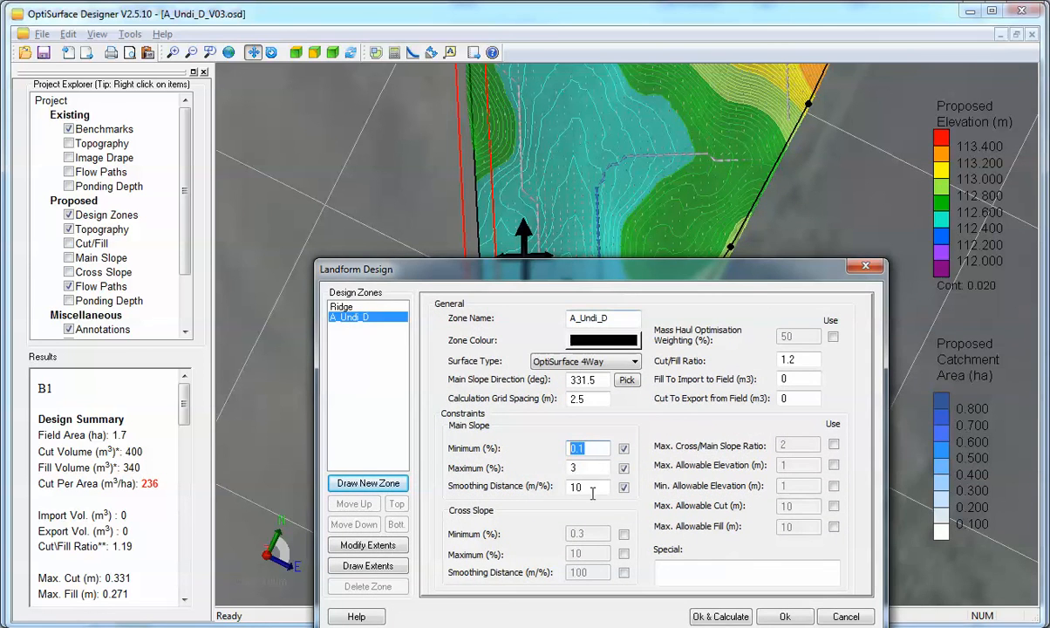
- Re-enable the A_Undi_D zone's minimum cross slope constraint and move the Landform Design dialog off the flow paths
left_click(624, 534)
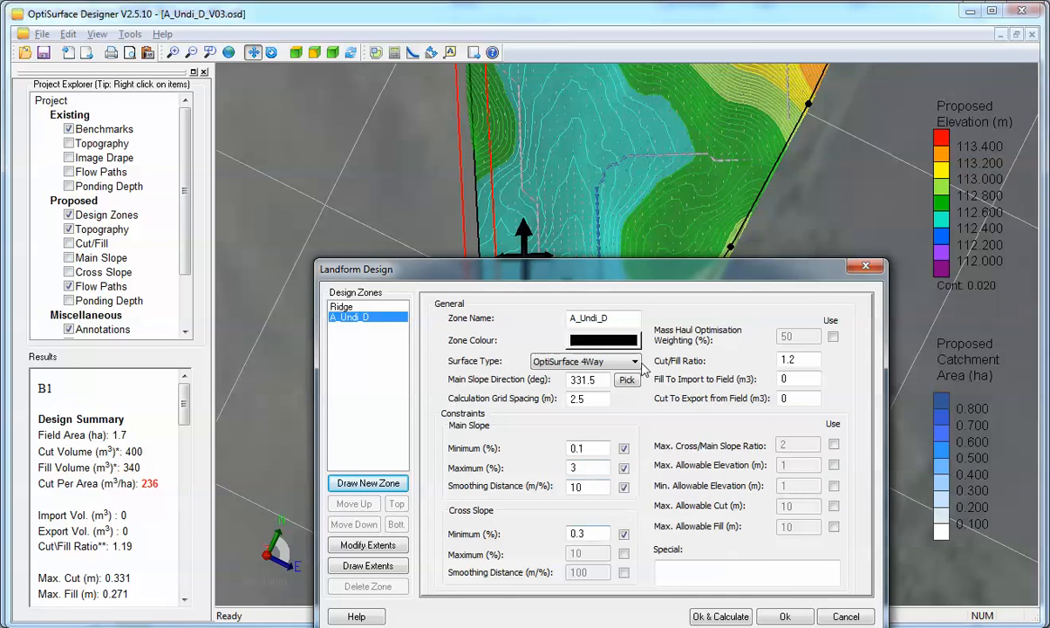
left_click_drag(635, 275, 627, 510)
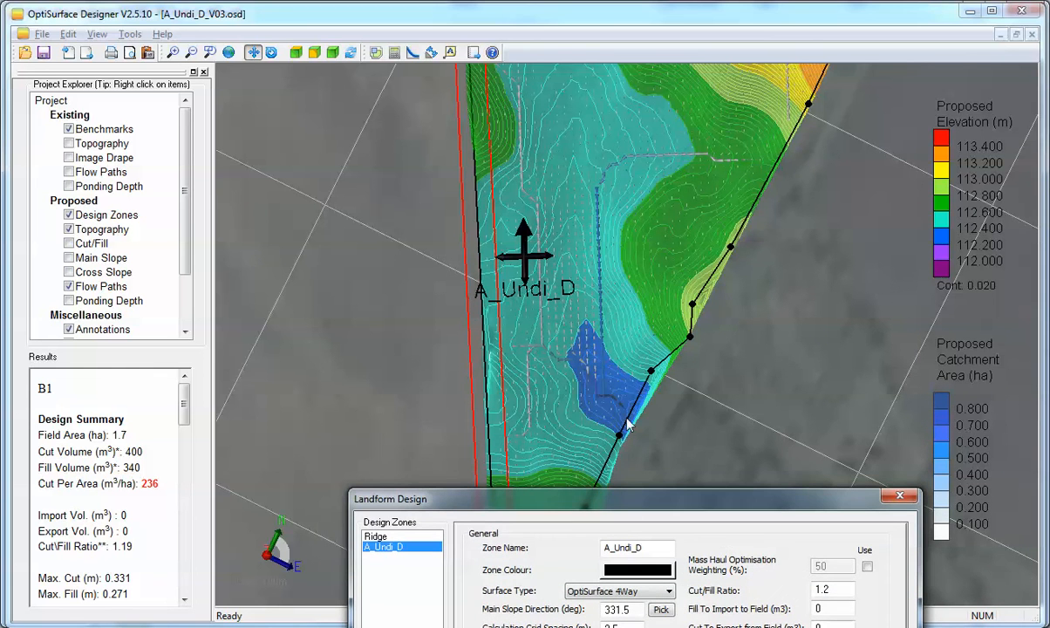